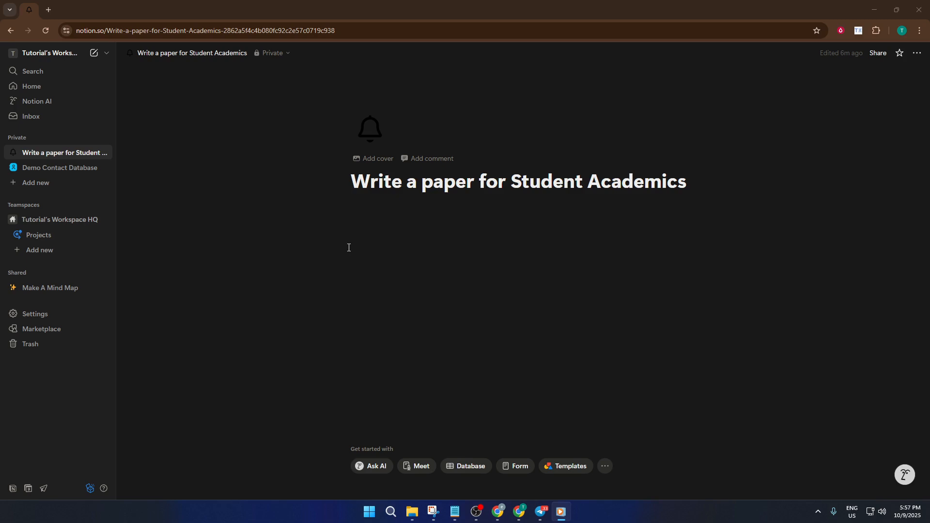
Browse the template marketplace and search it for "Academic Paper"
left_click(107, 53)
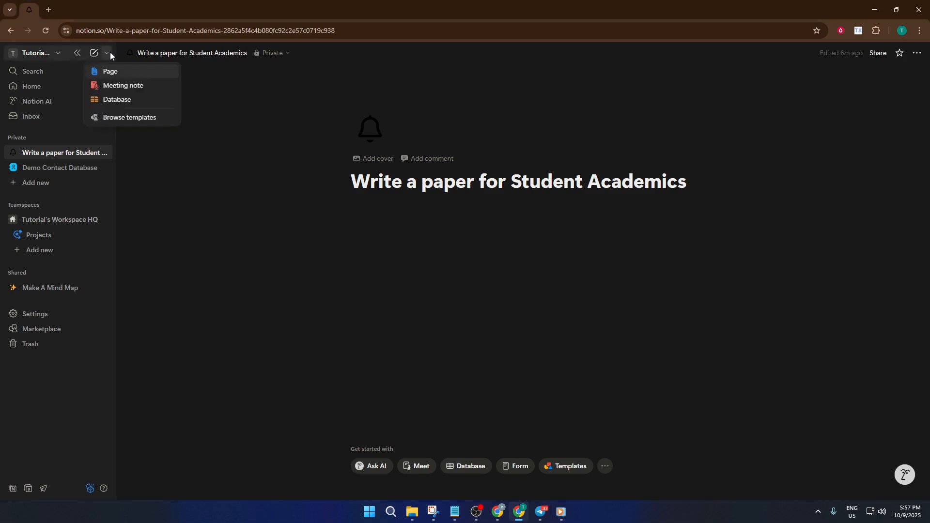
left_click(127, 121)
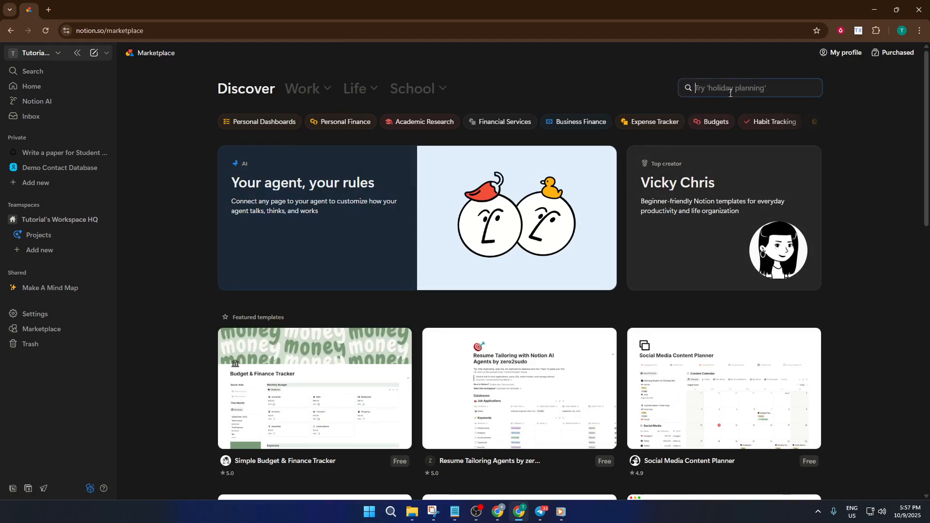
scroll(843, 300, "down", 3)
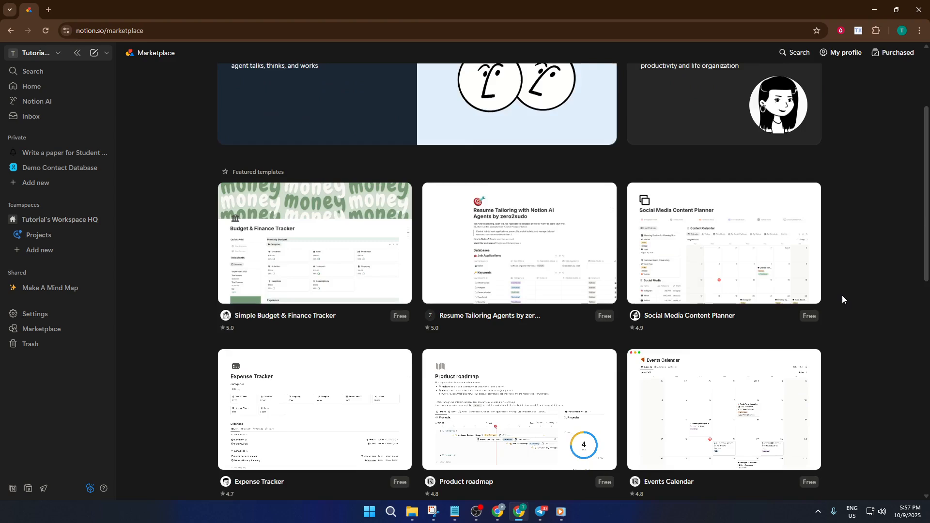
scroll(842, 295, "down", 2)
scroll(841, 294, "up", 5)
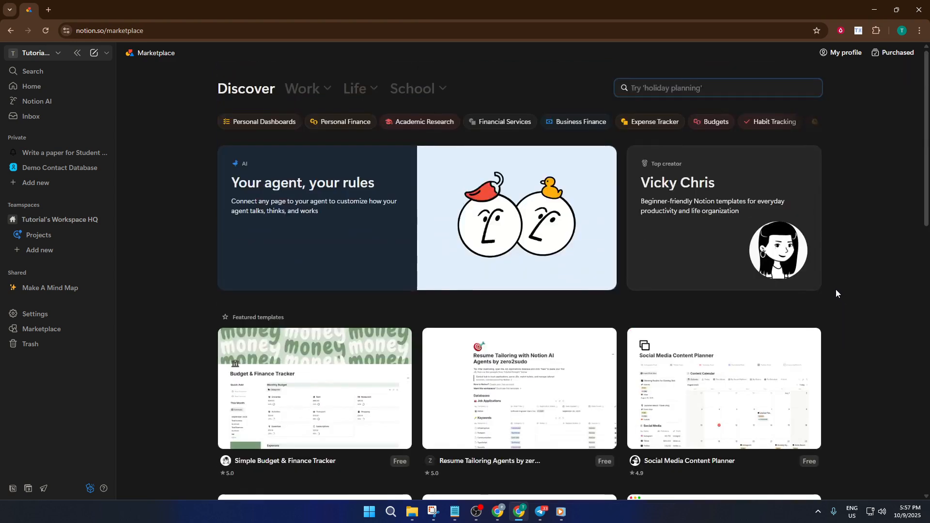
type("Acad")
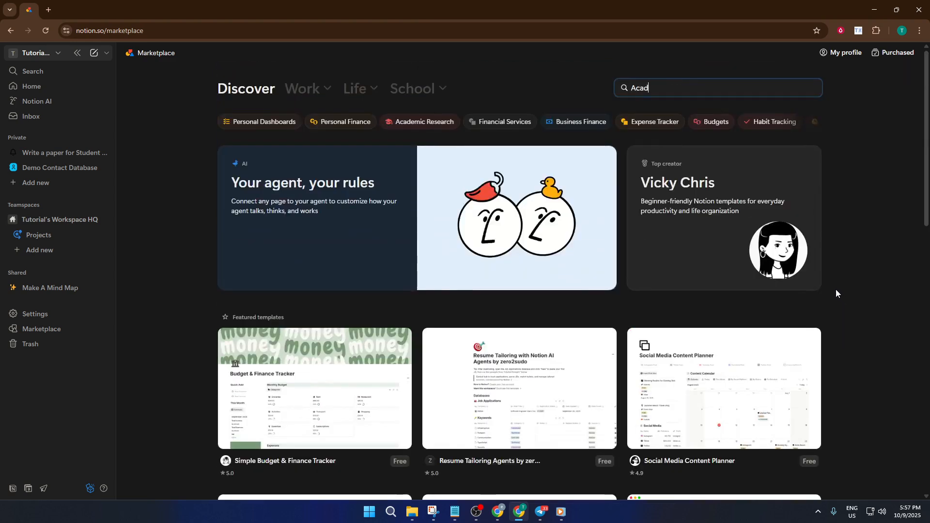
type("emic ")
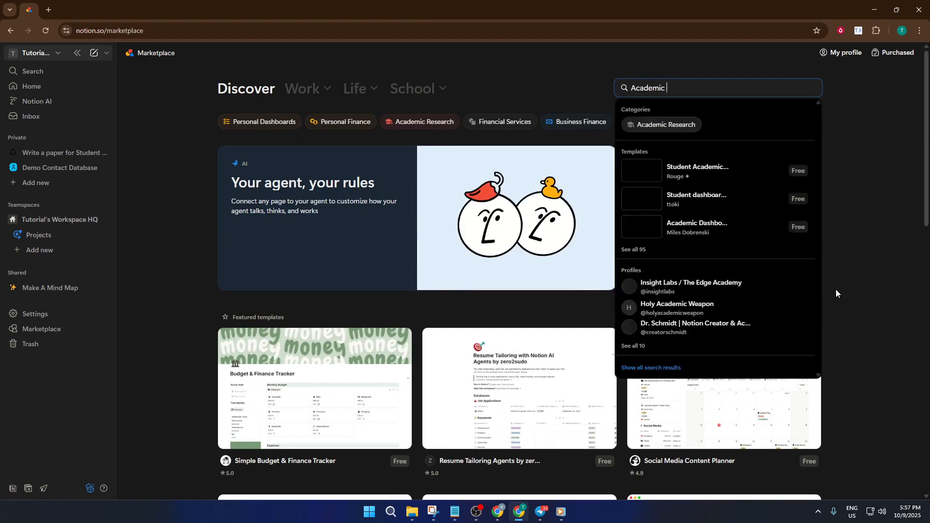
type("Paper")
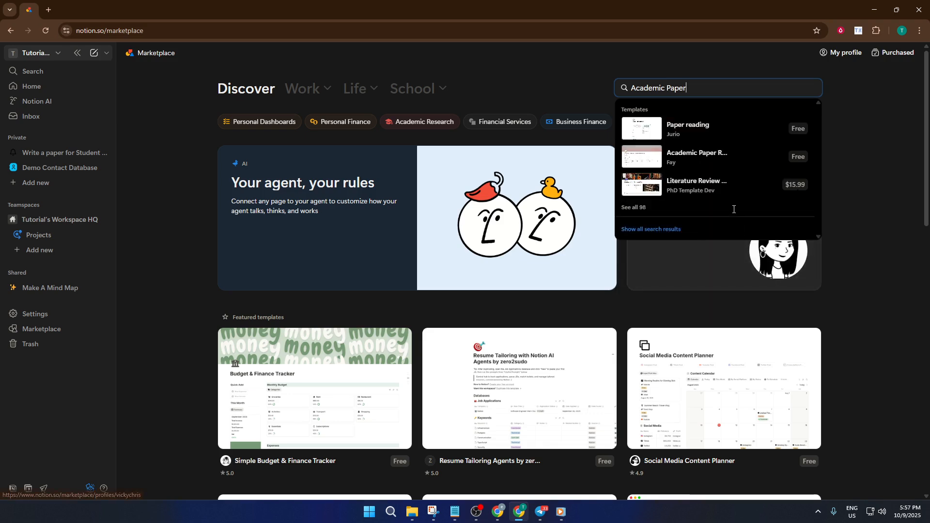
Add the free Academic Paper Read Archive template to the private pages and open the new page
left_click(701, 159)
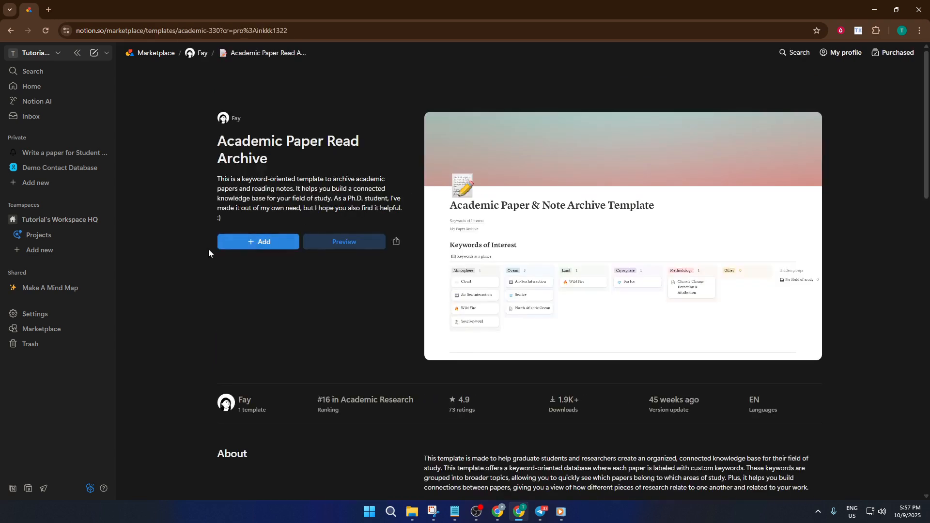
left_click(257, 247)
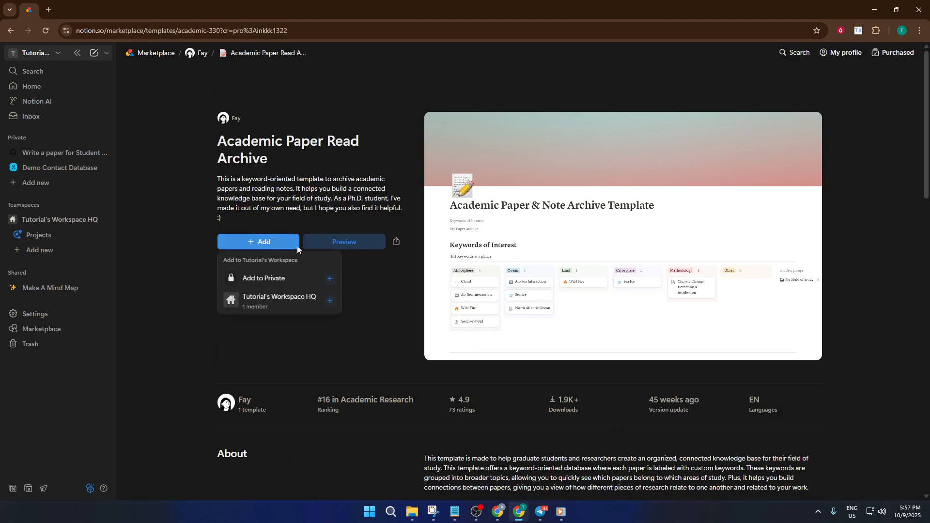
left_click(294, 278)
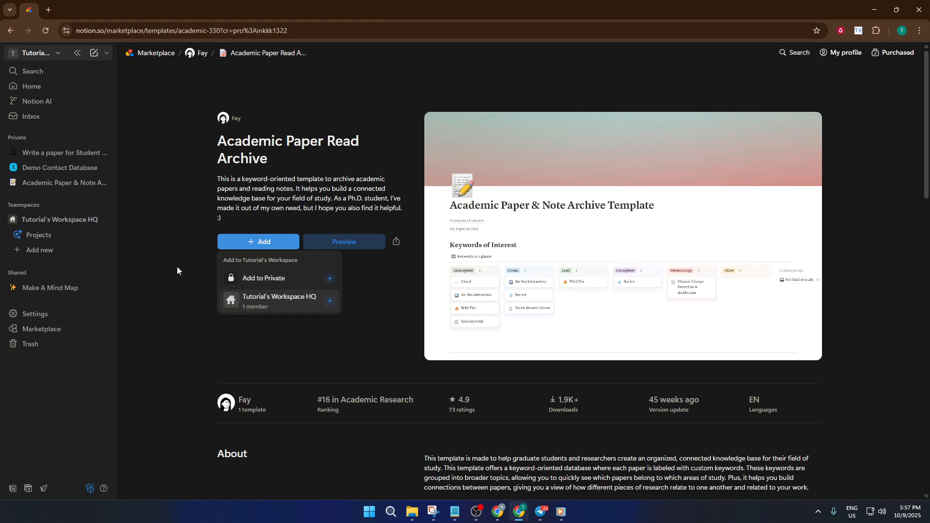
left_click(68, 185)
left_click(54, 183)
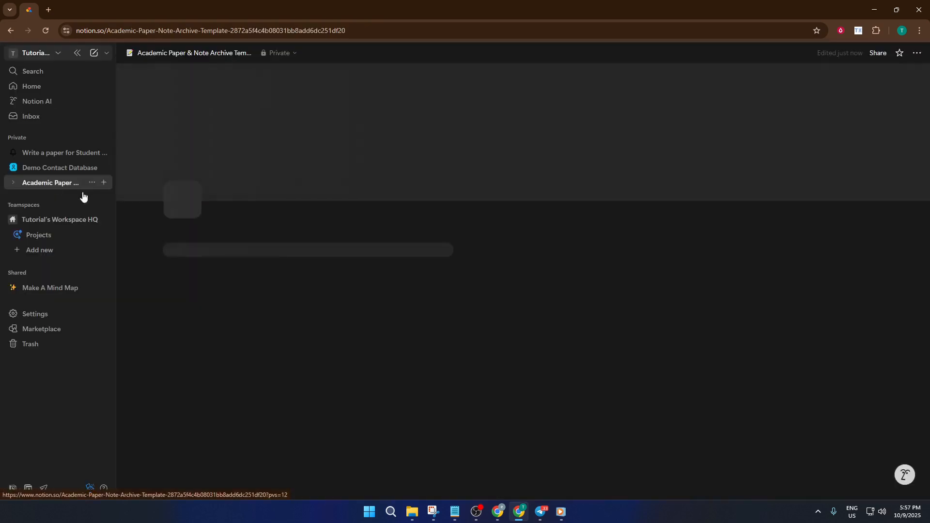
Rename the template page as "Demo Academic Paper"
scroll(343, 256, "down", 4)
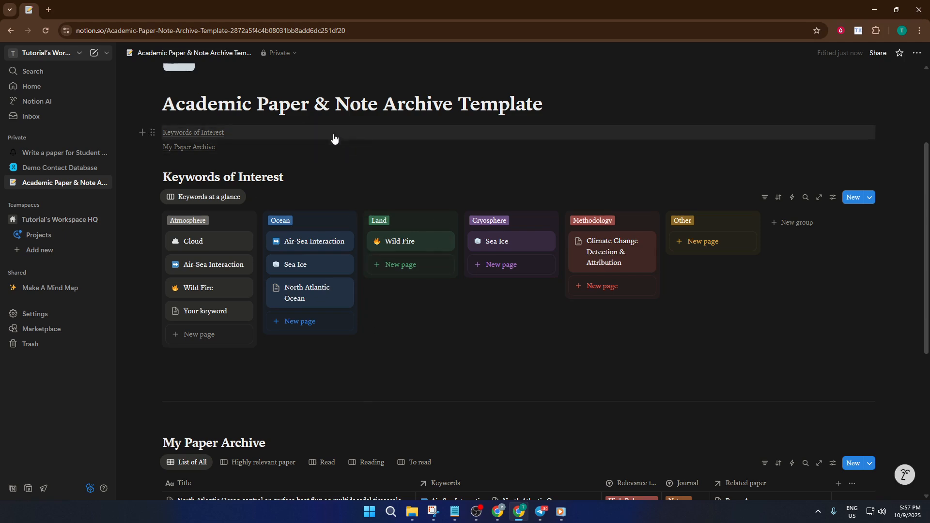
scroll(314, 137, "up", 2)
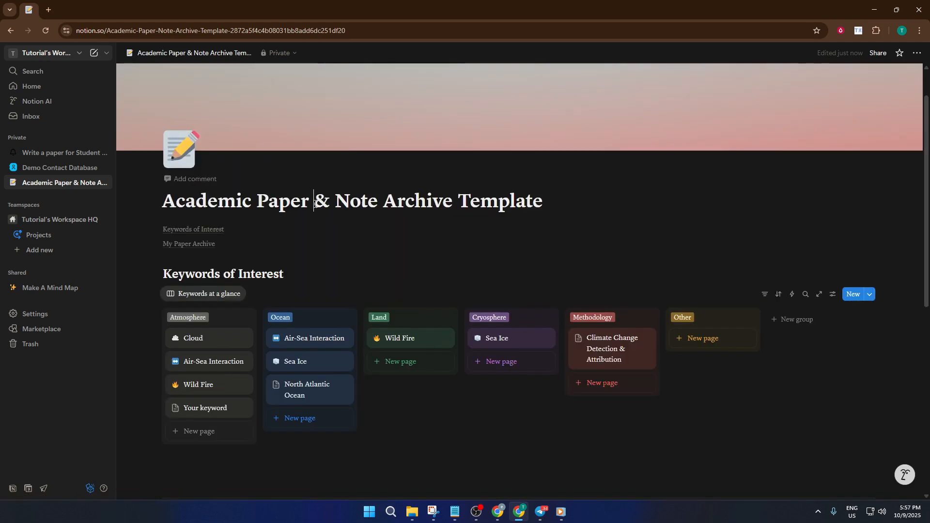
left_click_drag(579, 202, 165, 205)
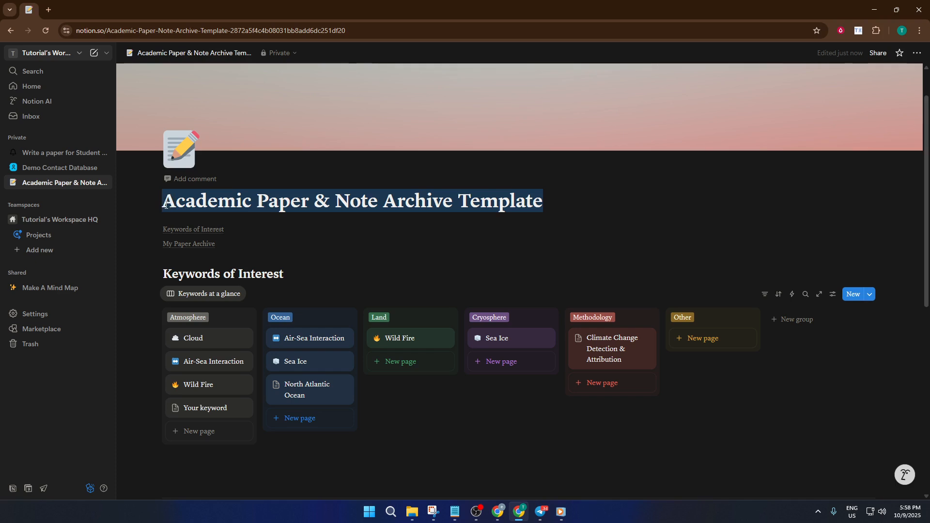
left_click(291, 205)
left_click_drag(551, 198, 316, 197)
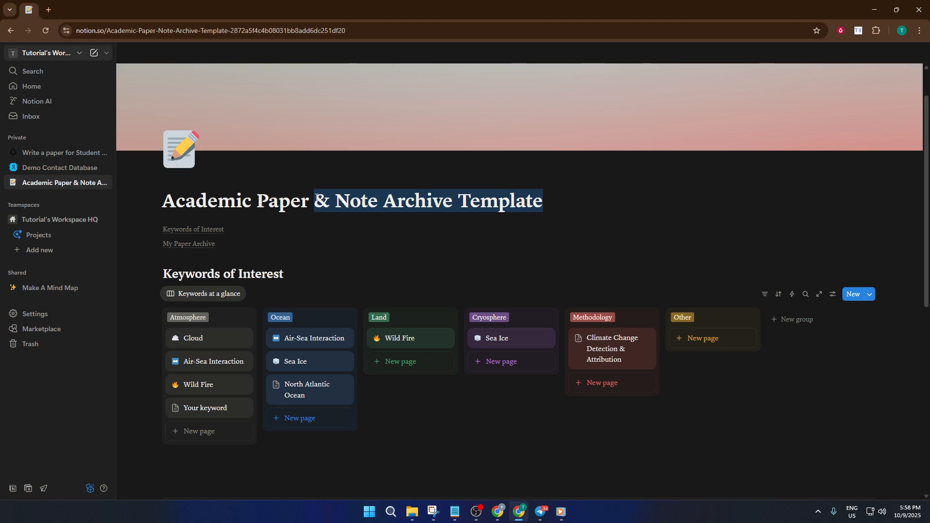
double_click(187, 198)
key("ctrl+a")
type("D")
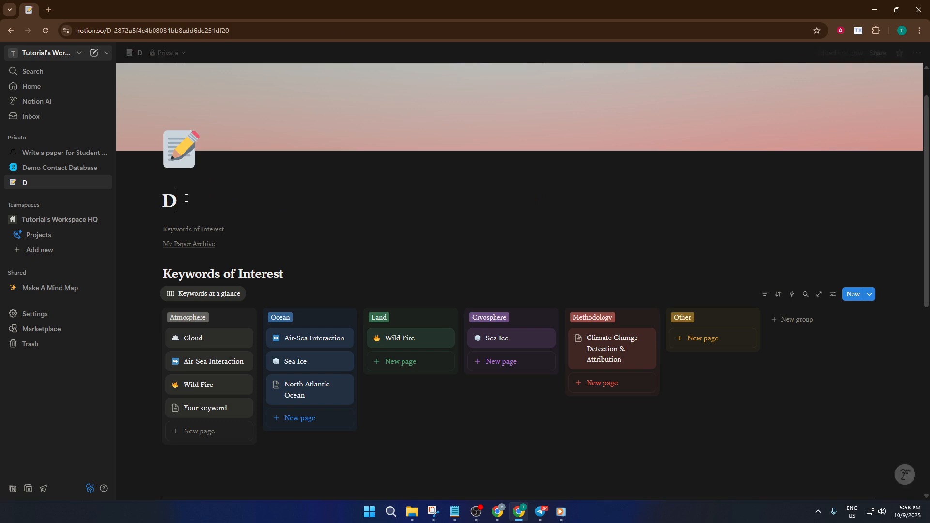
type("emo A")
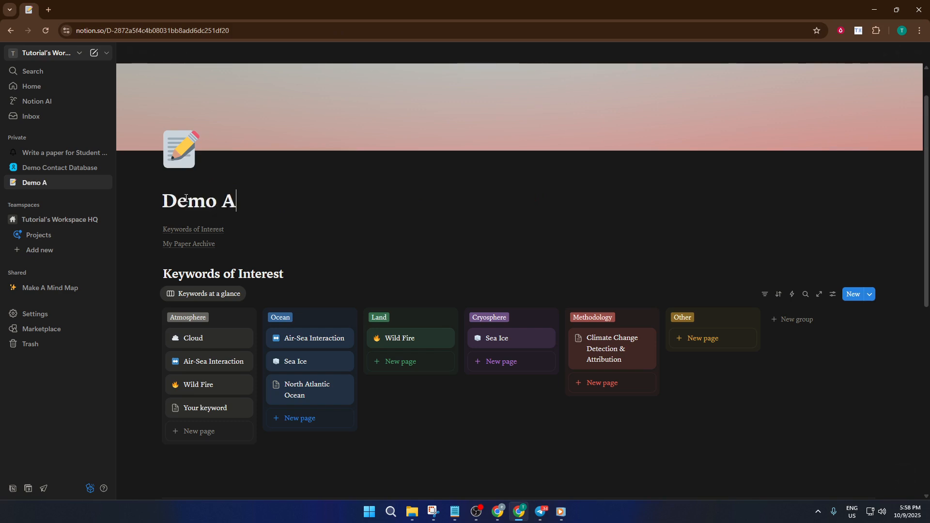
type("cademic paper")
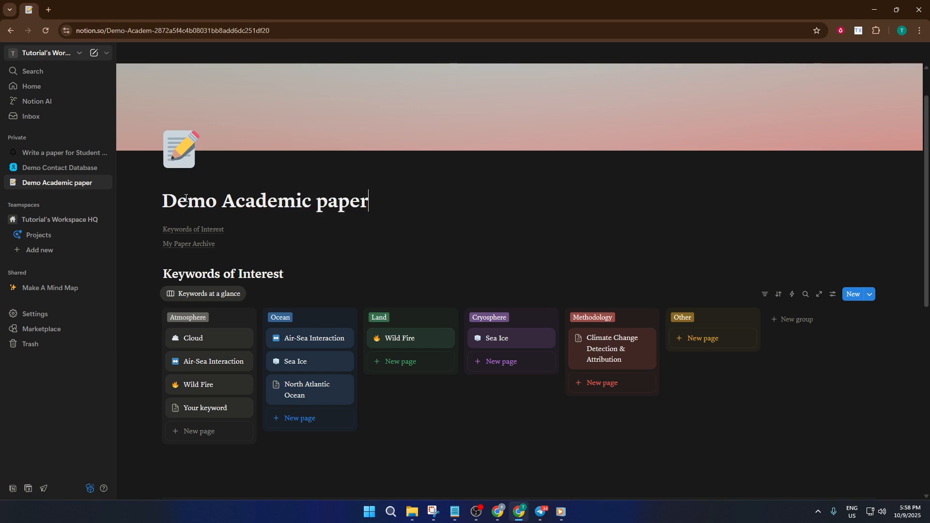
key("BackSpace")
key("BackSpace")
key("BackSpace")
key("BackSpace")
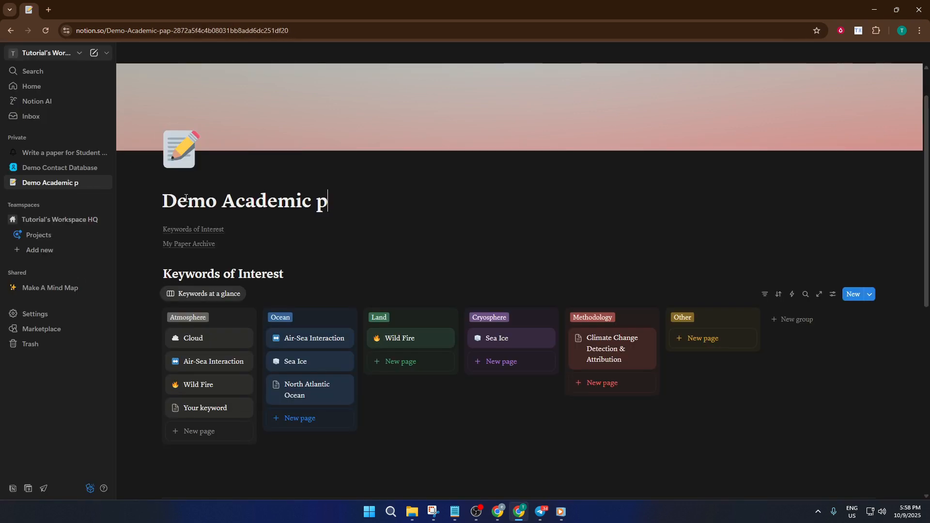
key("BackSpace")
key("BackSpace")
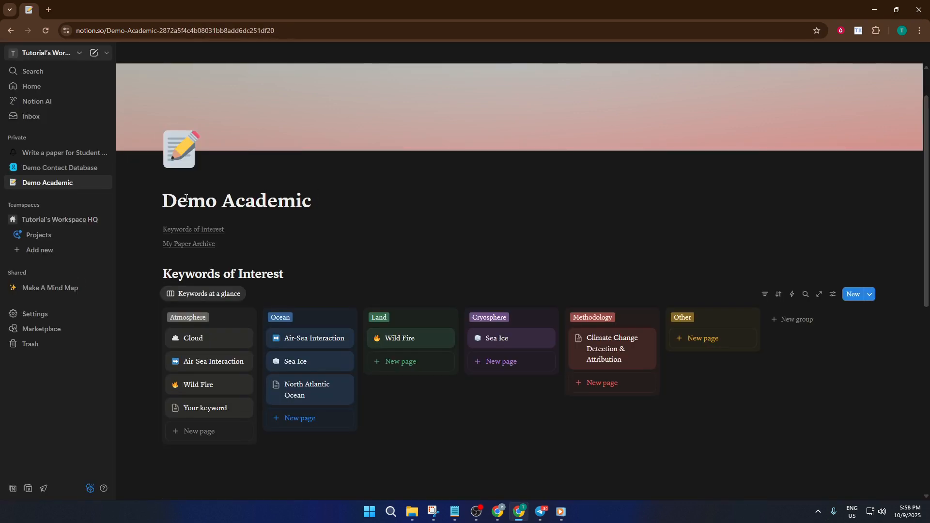
type("Pap")
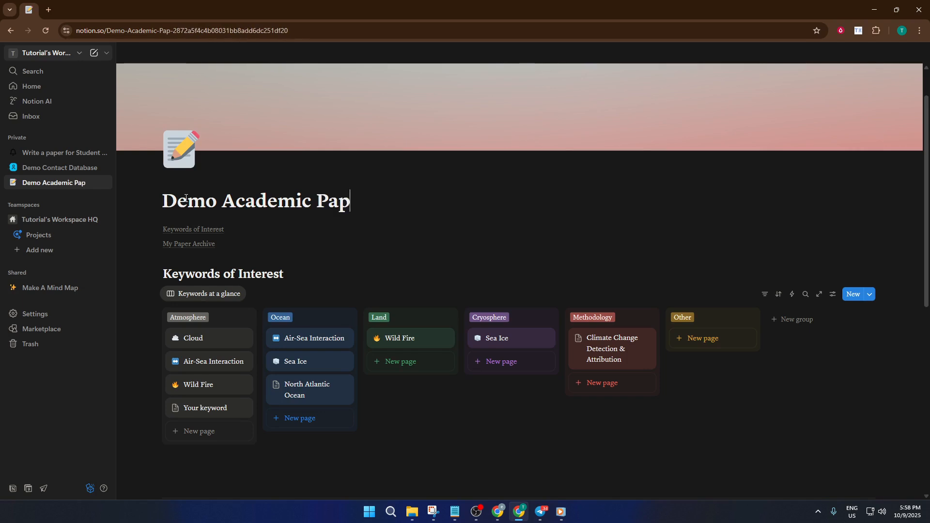
type("er")
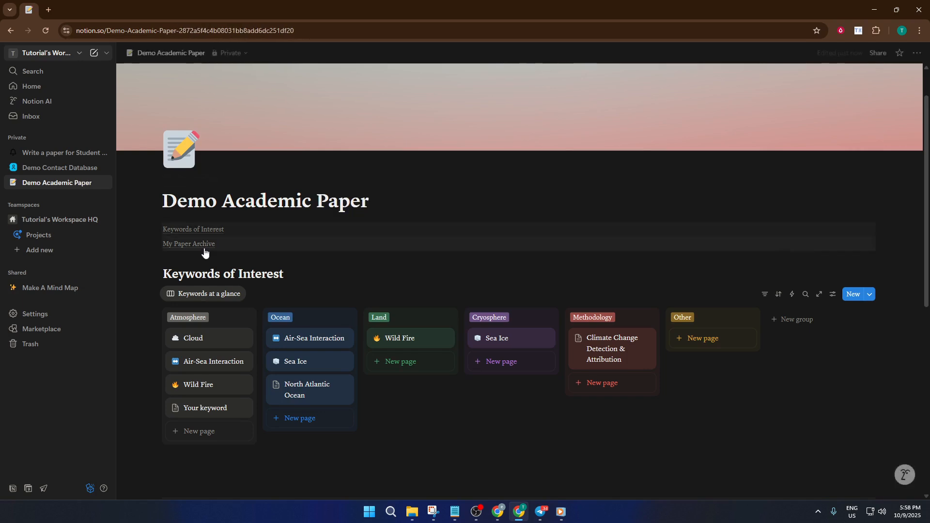
Add a new entry titled "Paper C" at the end of the My Paper Archive table
scroll(227, 247, "down", 1)
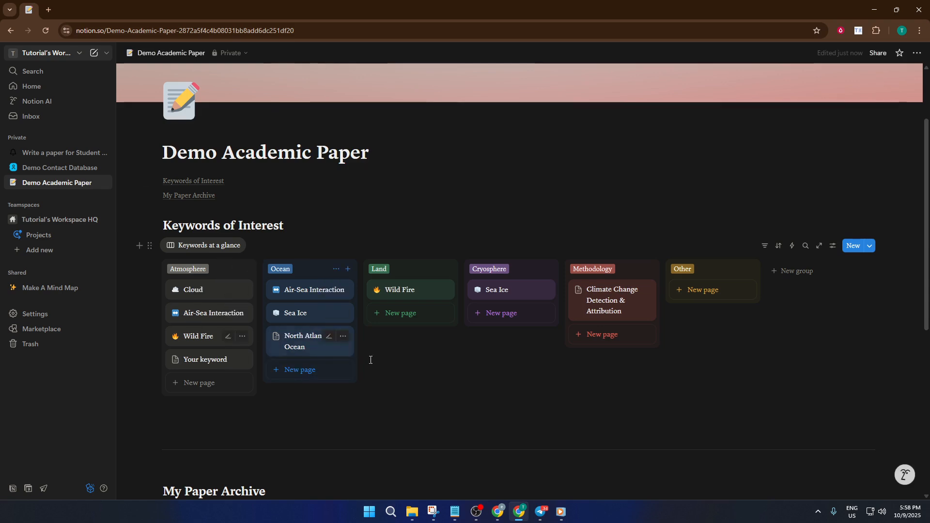
left_click(405, 369)
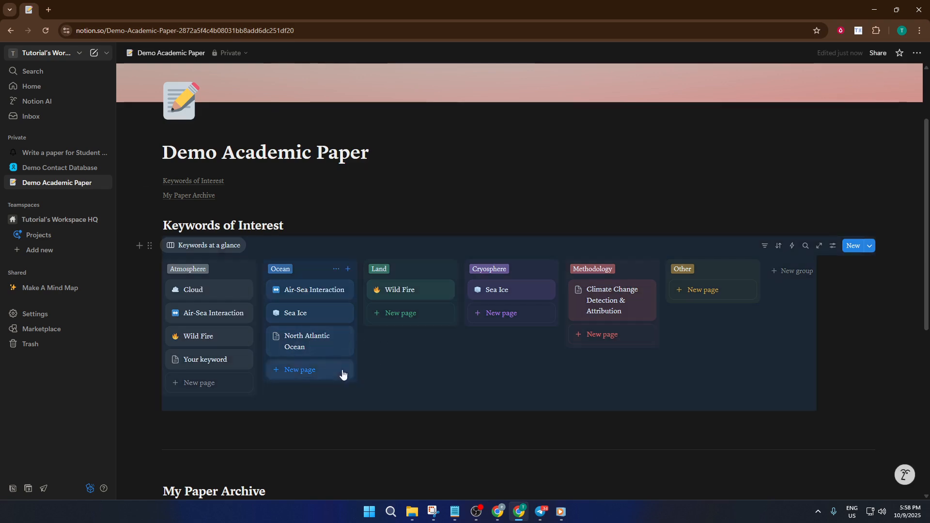
left_click(372, 426)
scroll(371, 425, "down", 2)
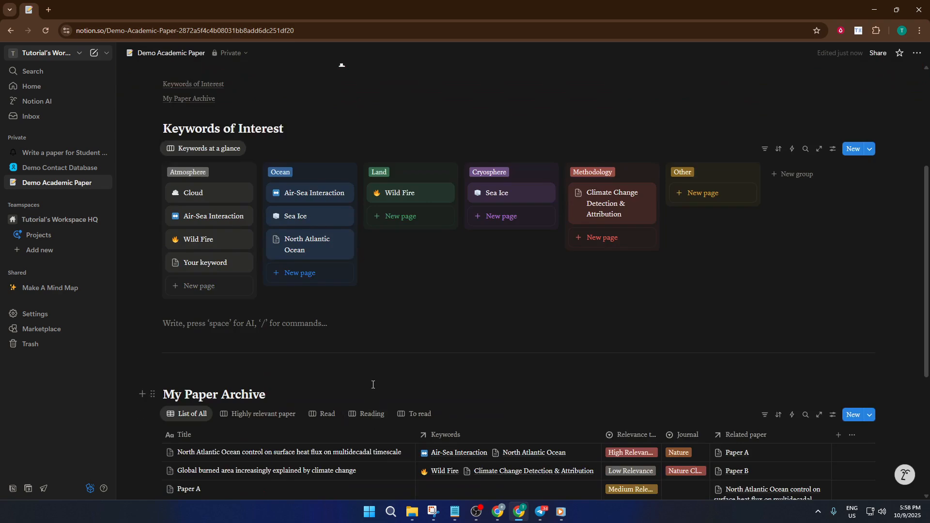
scroll(373, 385, "down", 2)
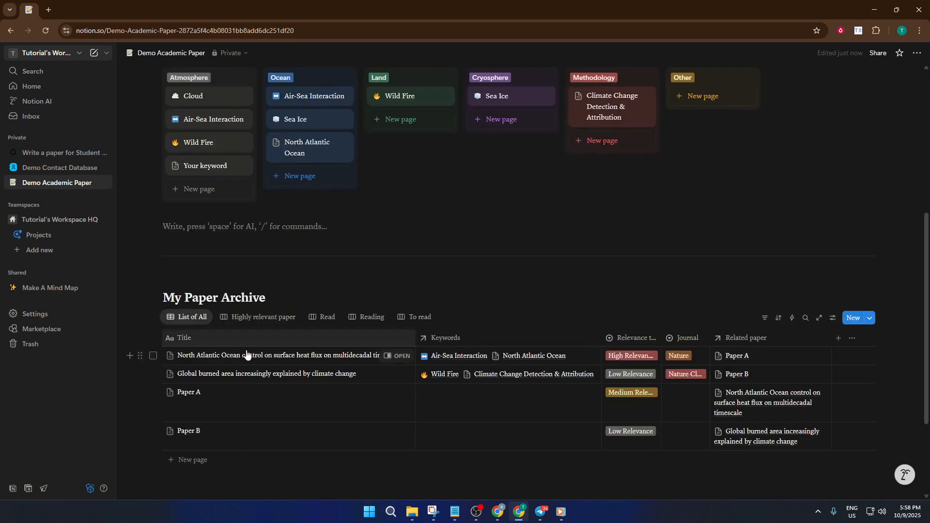
scroll(394, 432, "down", 1)
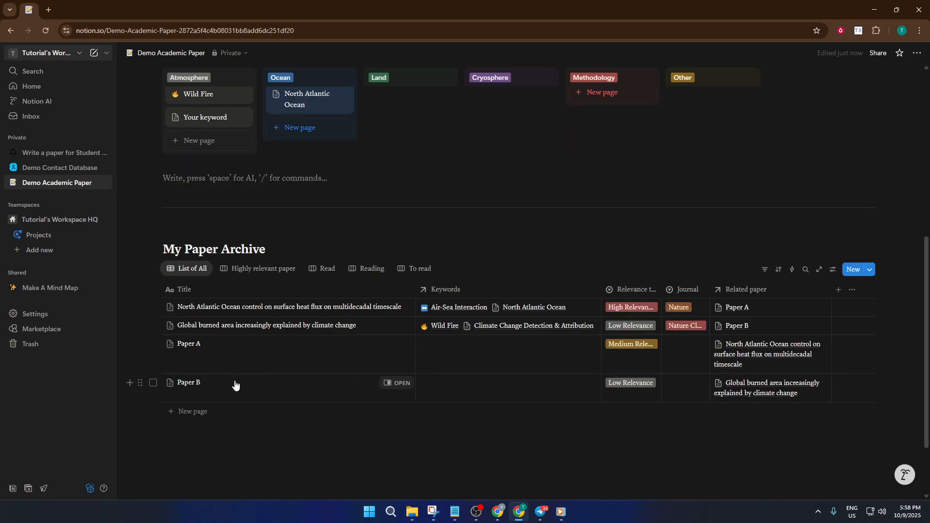
left_click(194, 412)
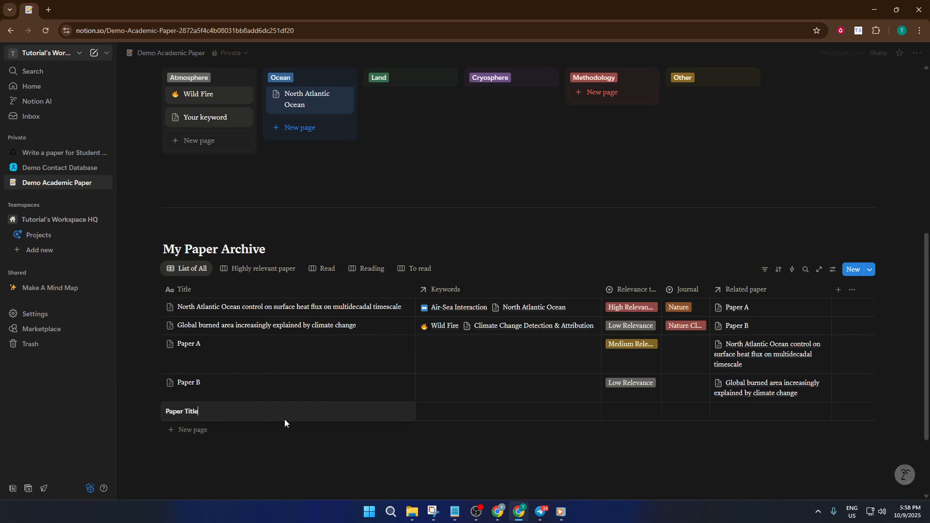
key("BackSpace")
key("BackSpace")
key("BackSpace")
key("BackSpace")
key("BackSpace")
key("BackSpace")
key("BackSpace")
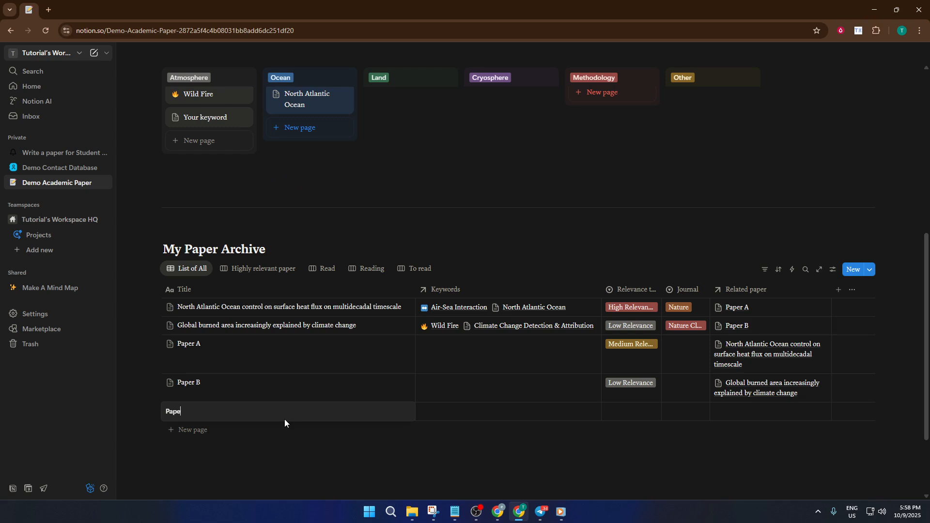
type("r C")
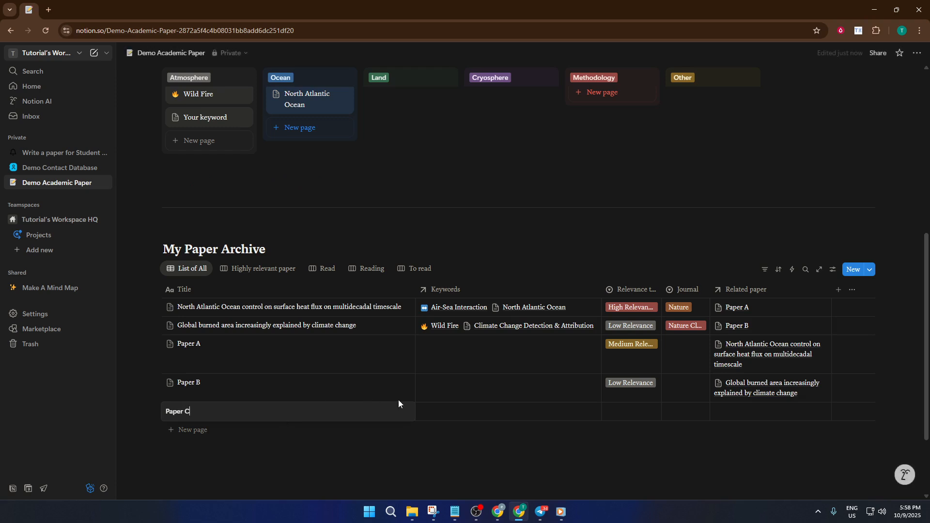
key("Return")
Set Paper C's relevance to High Relevance and its journal to Nature in the My Paper Archive table
left_click(450, 411)
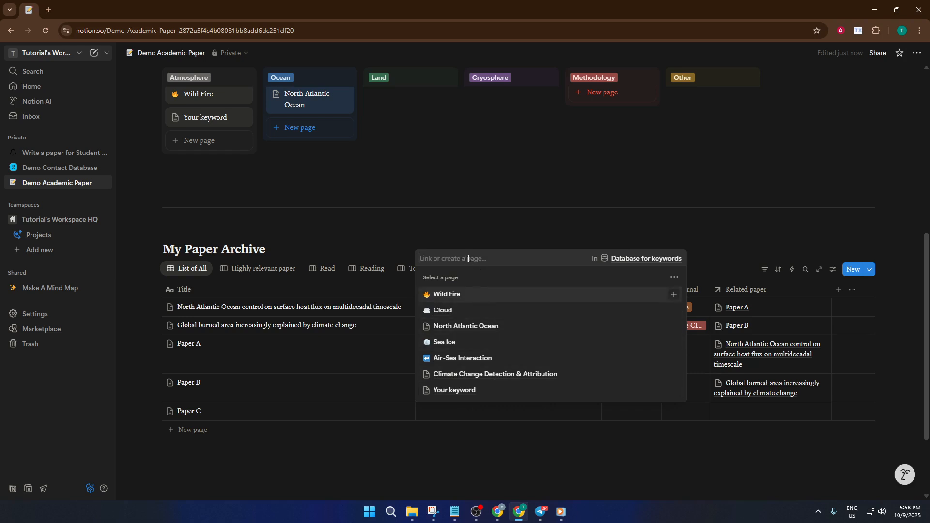
left_click(515, 414)
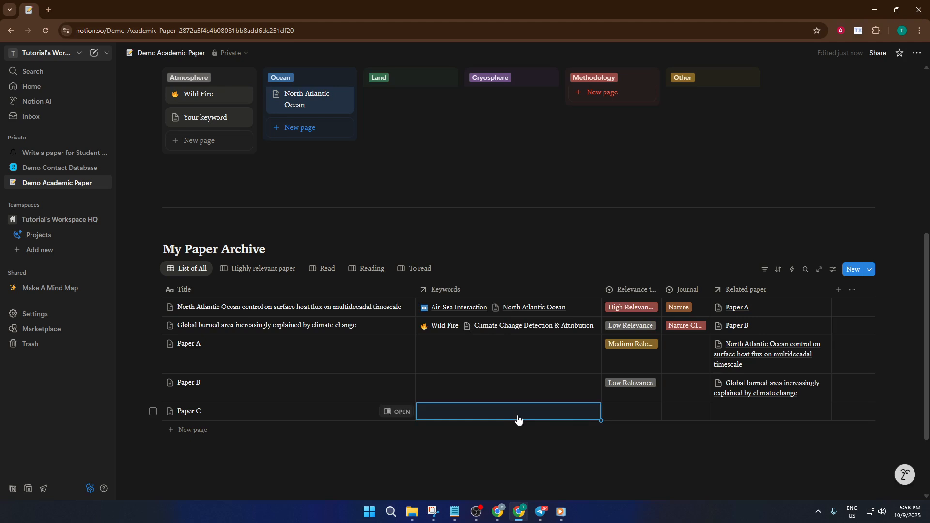
left_click(644, 410)
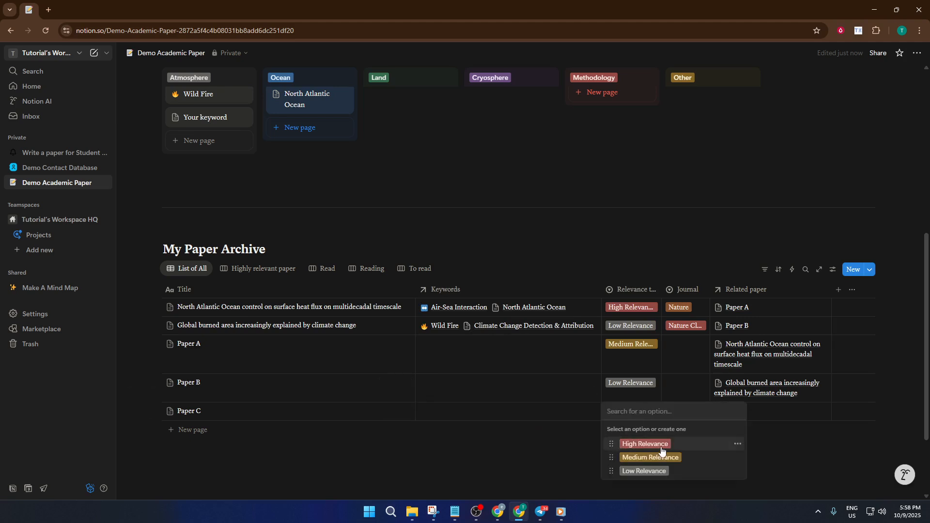
left_click(646, 444)
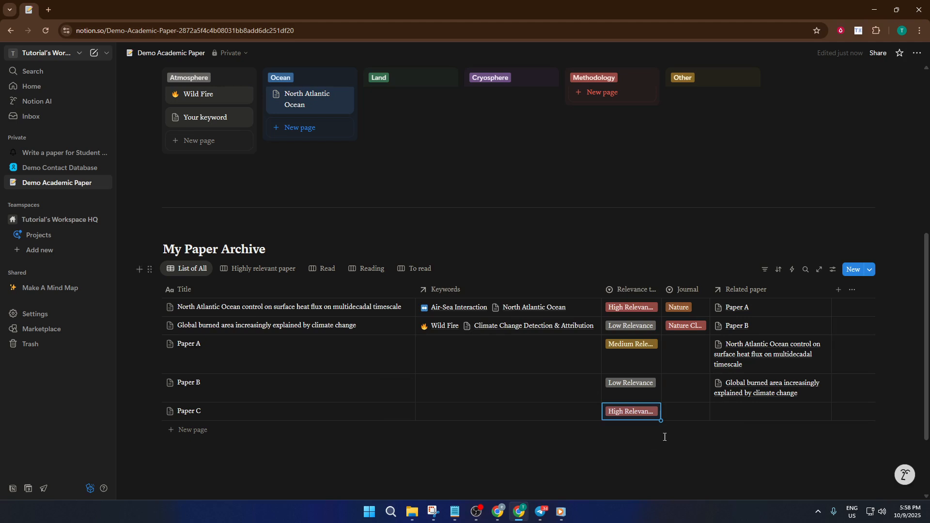
left_click(683, 417)
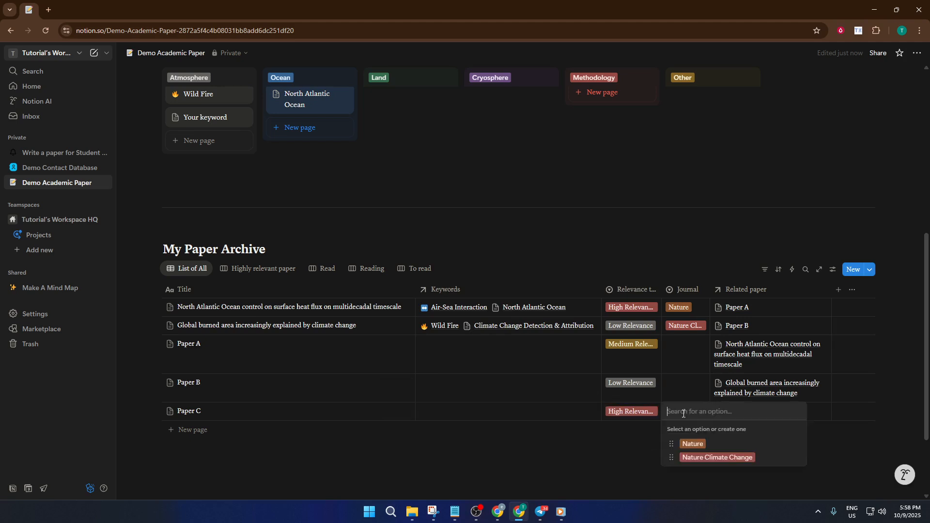
left_click(696, 446)
Create a new keyword page named "Science" in the keywords database and link it to Paper C
left_click(548, 415)
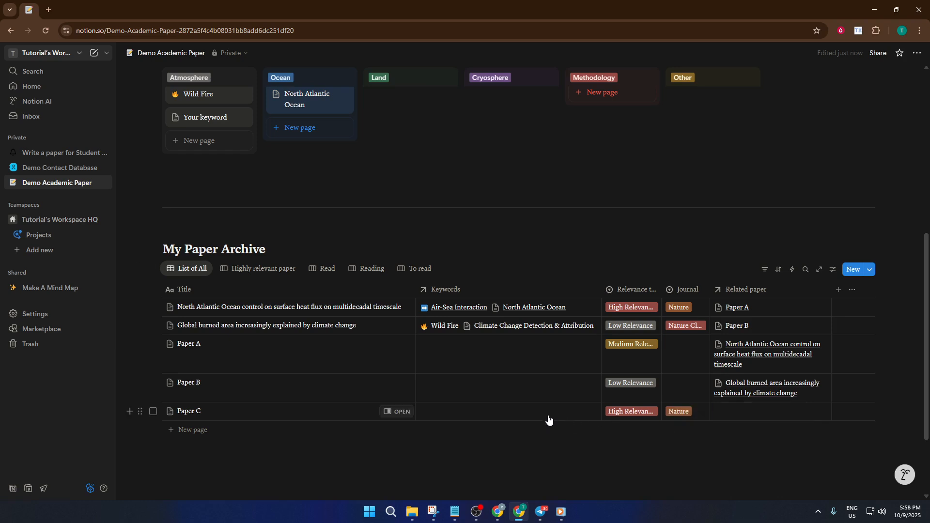
type("S")
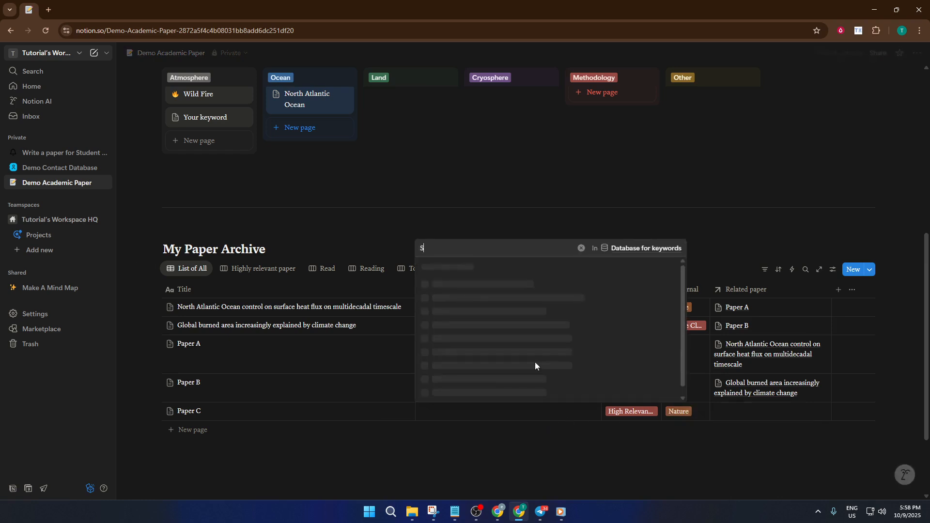
type("cience")
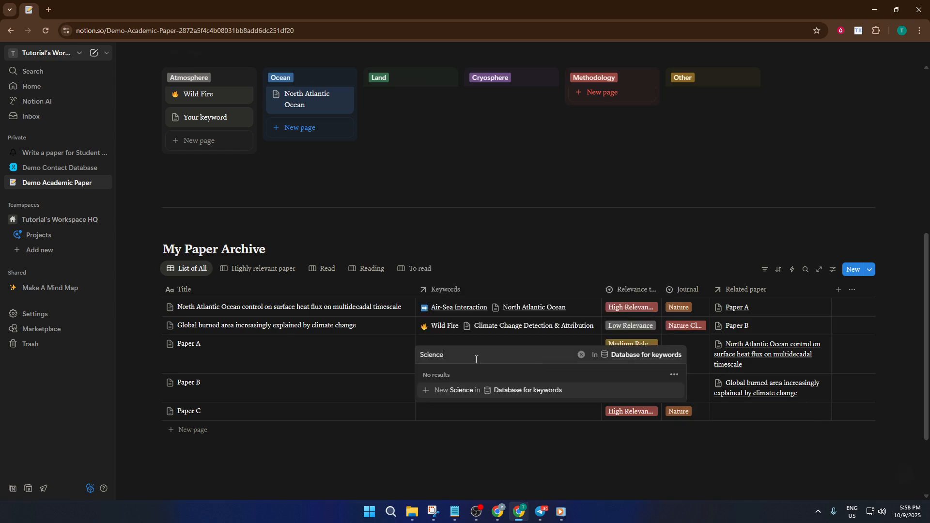
left_click(456, 390)
left_click(493, 424)
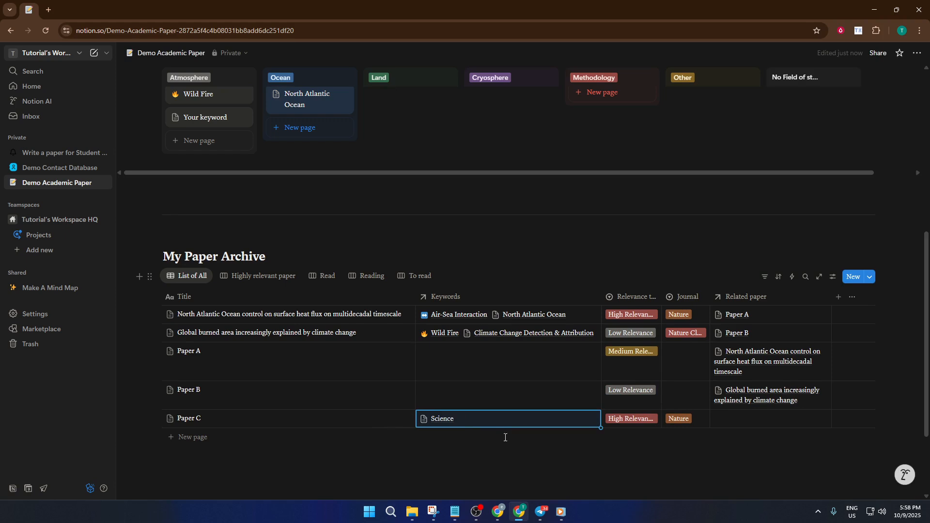
Open the Science keyword page from Paper C's linked keywords
left_click(426, 420)
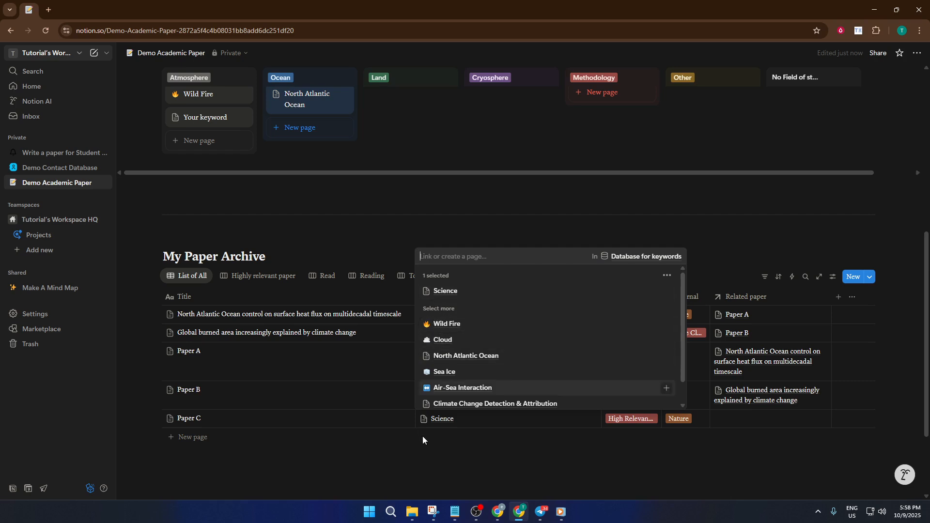
left_click(425, 438)
left_click(442, 419)
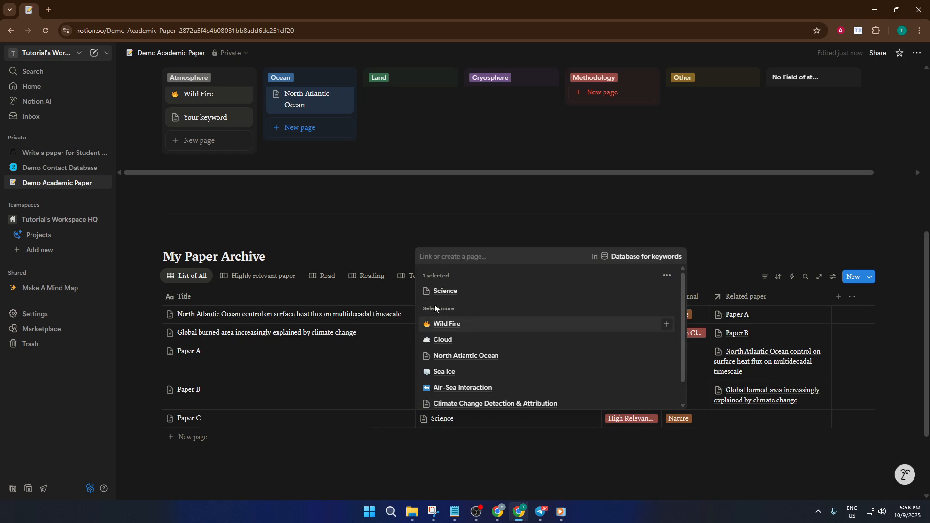
left_click(427, 292)
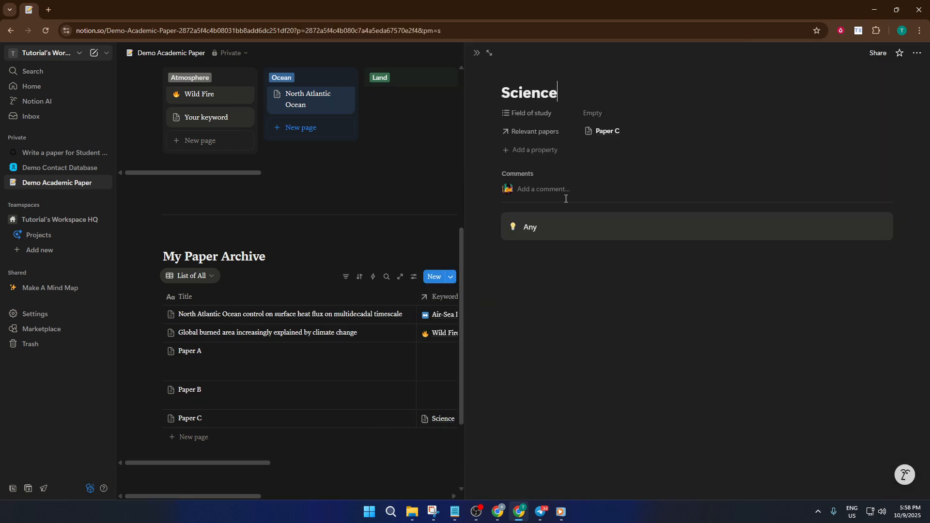